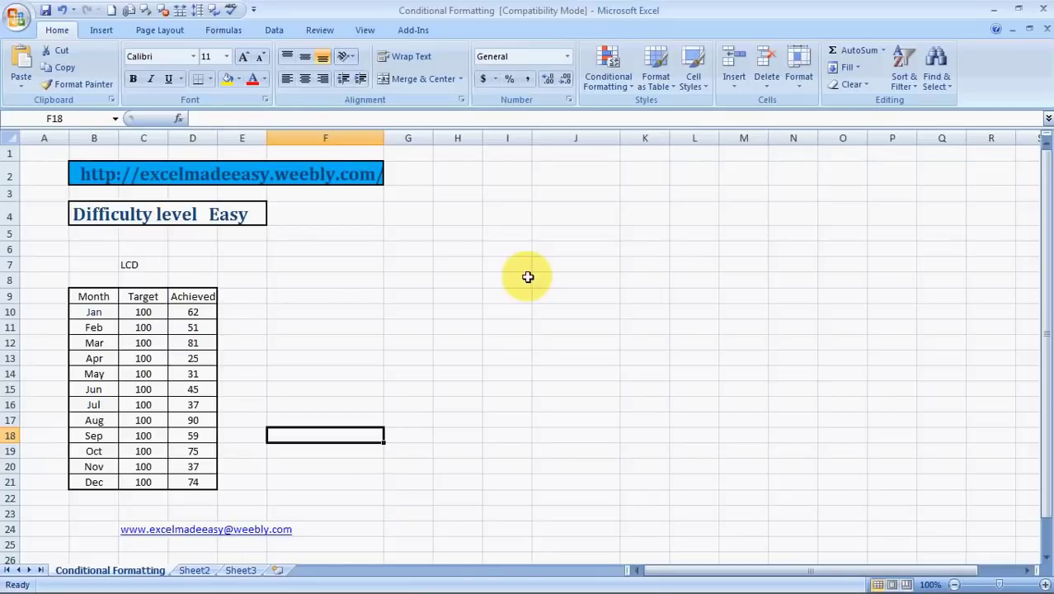
{"action": "left_click", "coordinate": [608, 79]}
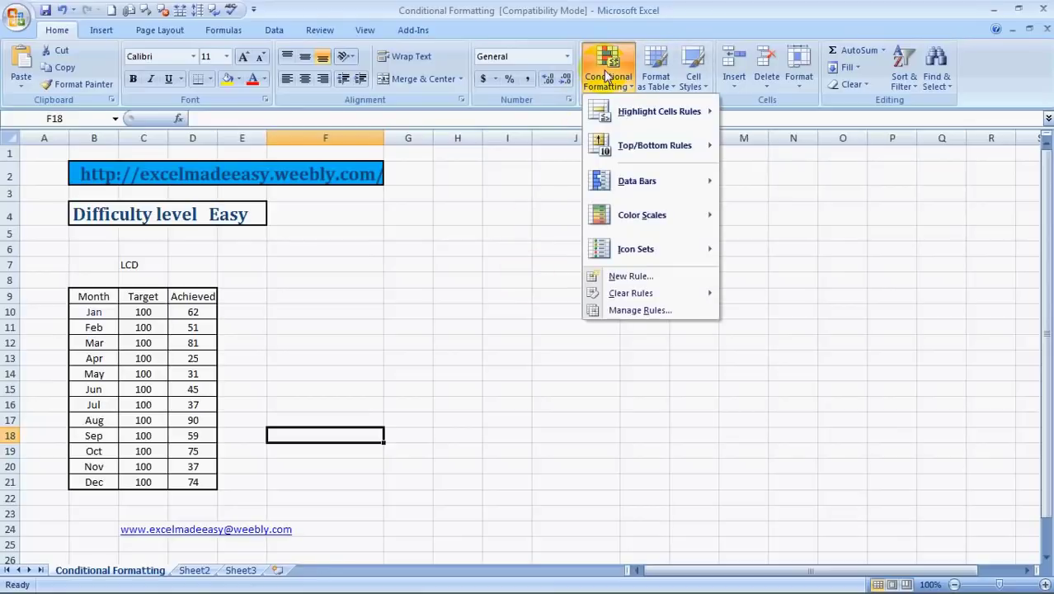
{"action": "mouse_move", "coordinate": [629, 122]}
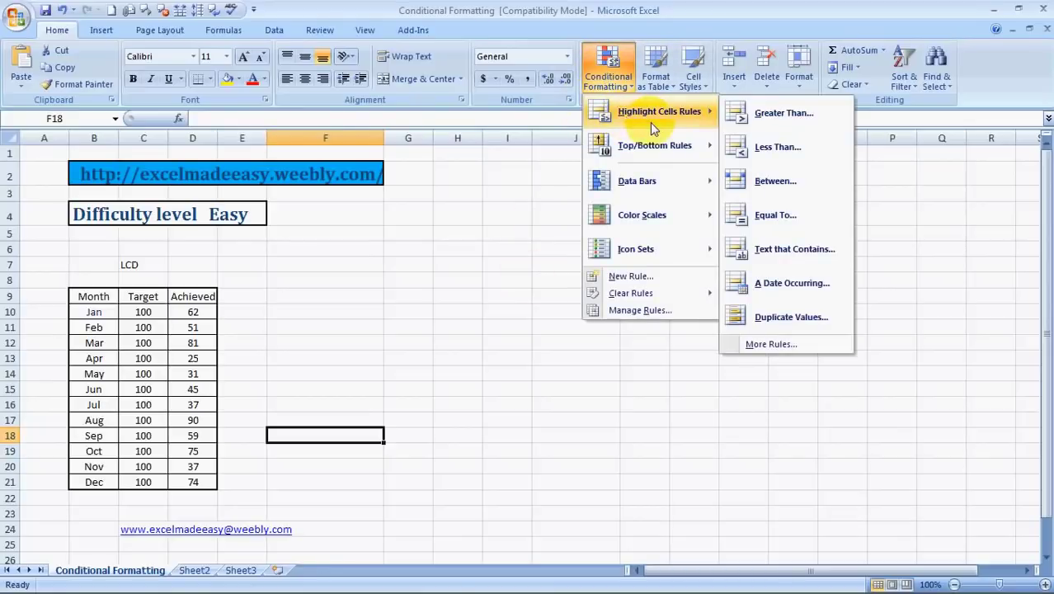
{"action": "mouse_move", "coordinate": [637, 151]}
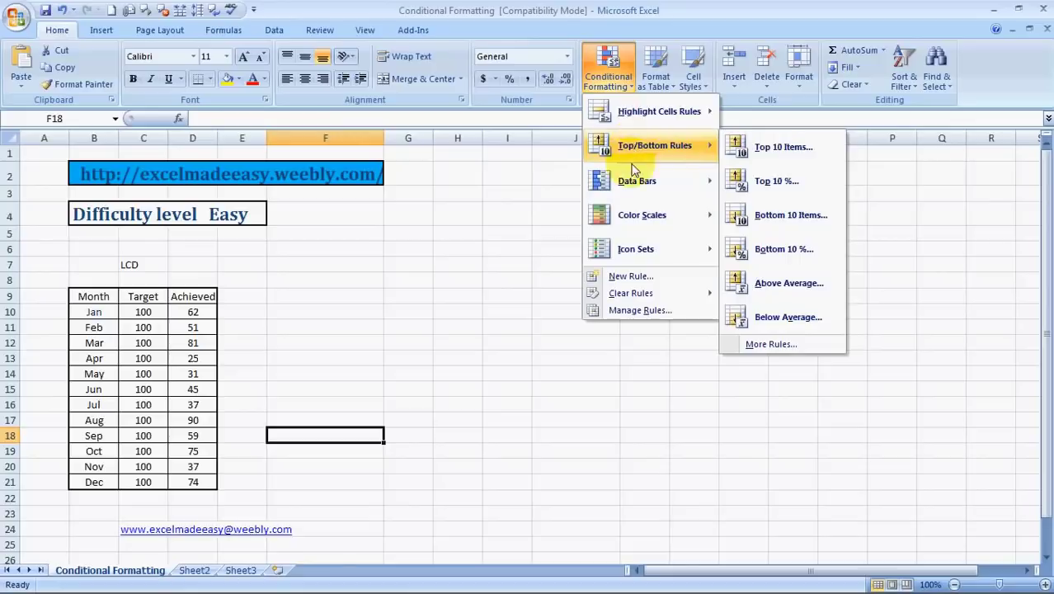
{"action": "mouse_move", "coordinate": [628, 235]}
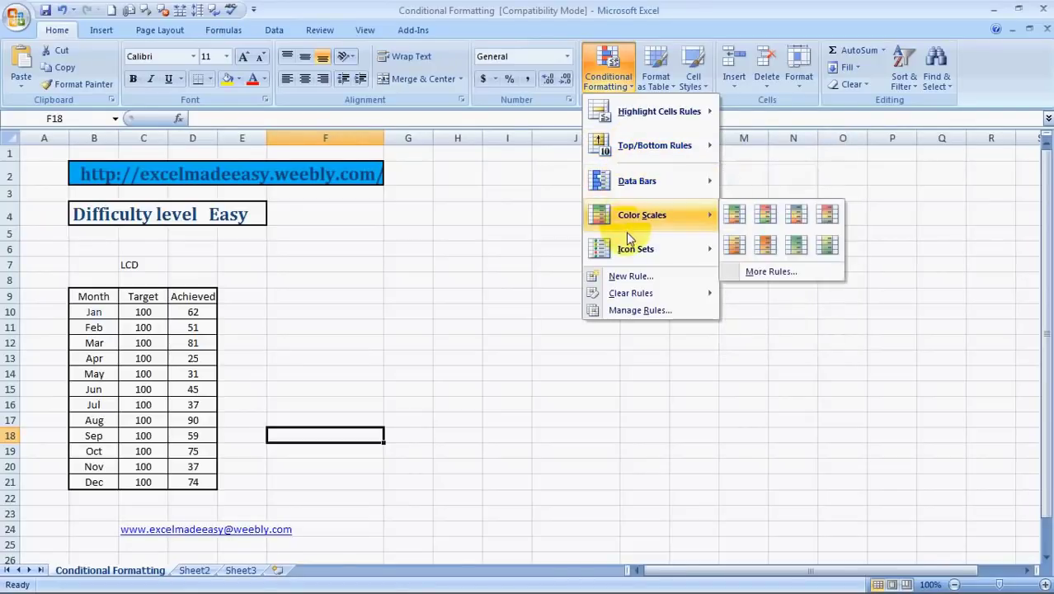
{"action": "mouse_move", "coordinate": [637, 254]}
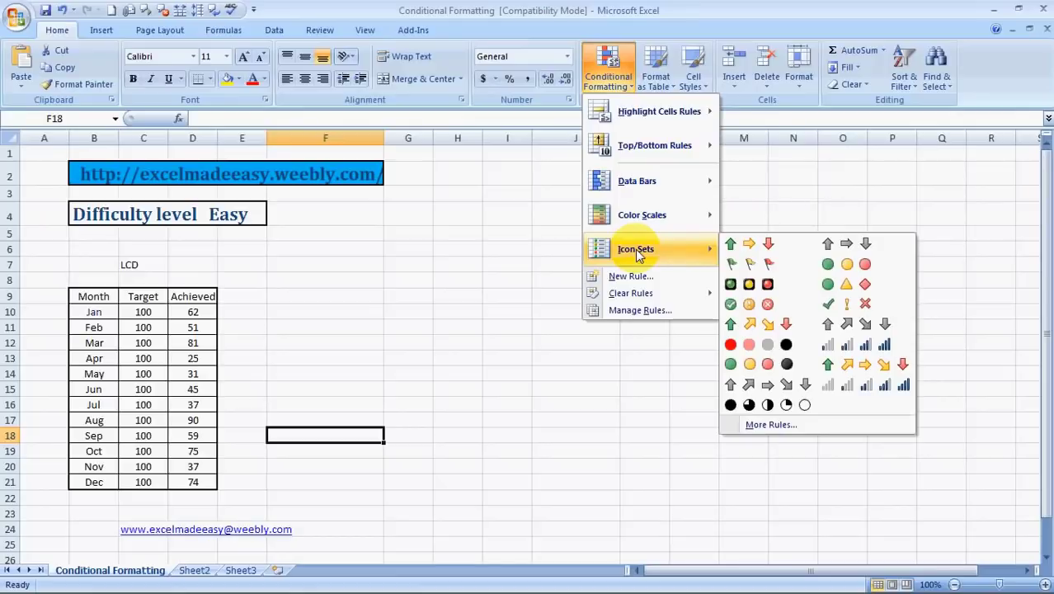
{"action": "left_click", "coordinate": [453, 231]}
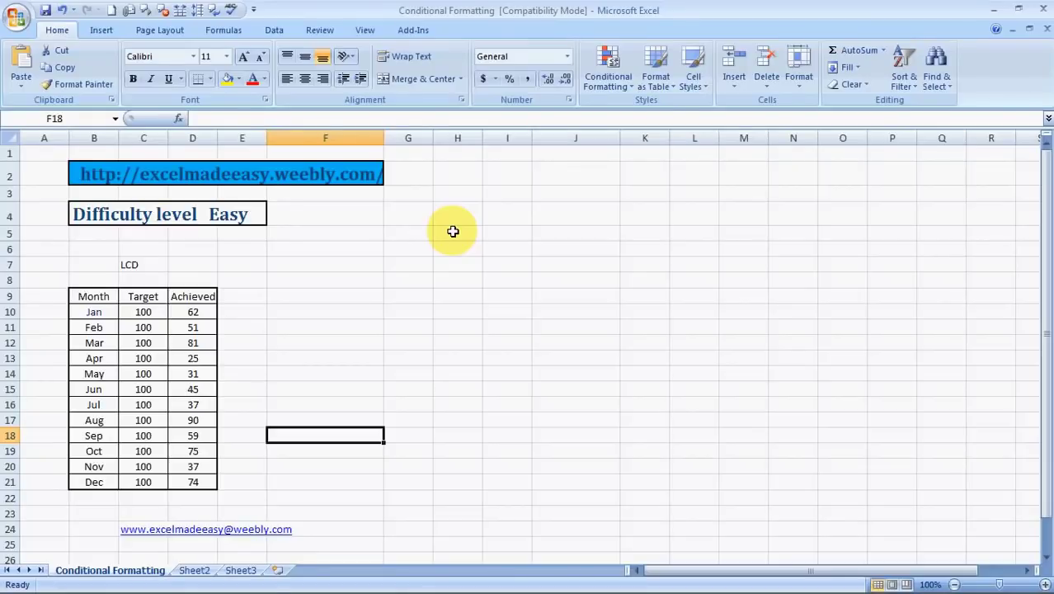
{"action": "key", "text": "Left"}
{"action": "key", "text": "Up"}
{"action": "key", "text": "Up"}
{"action": "key", "text": "Up"}
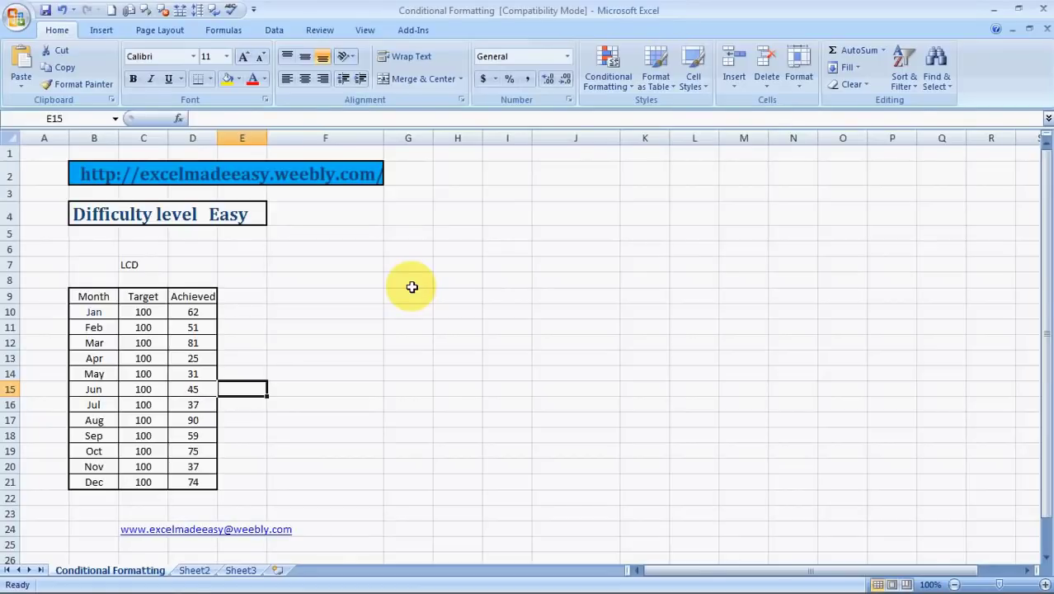
{"action": "left_click", "coordinate": [603, 82]}
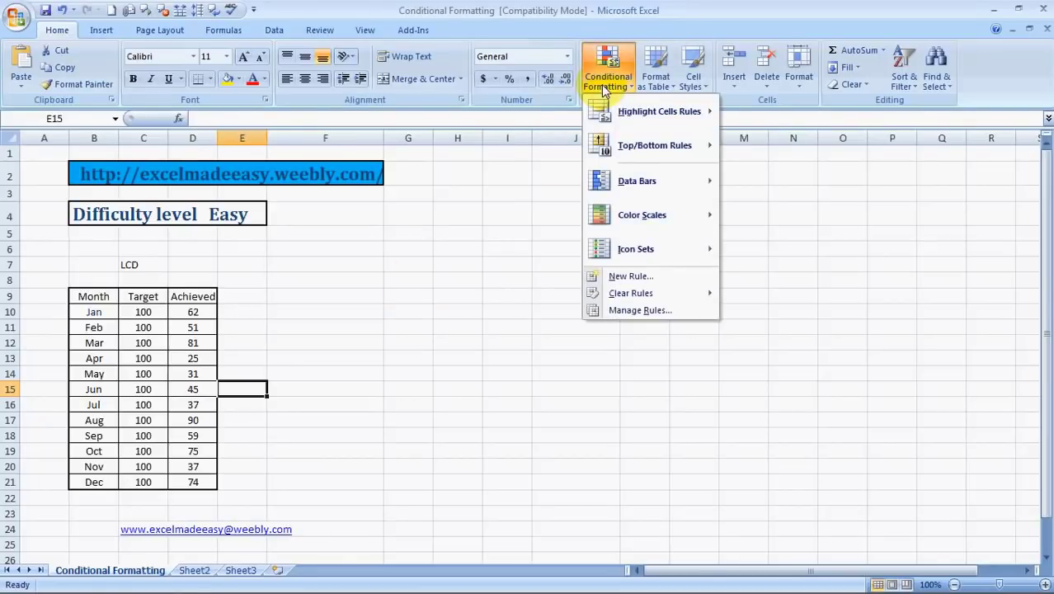
{"action": "left_click", "coordinate": [435, 271]}
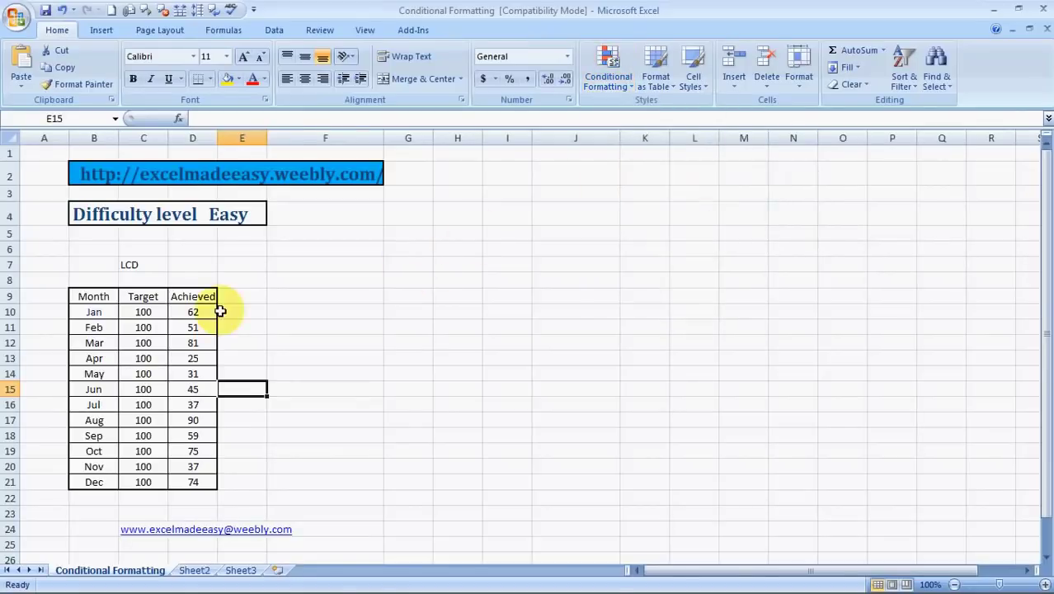
Apply the Blue Data Bar conditional format to the Achieved values in D10:D21.
{"action": "left_click_drag", "start_coordinate": [193, 311], "coordinate": [193, 482]}
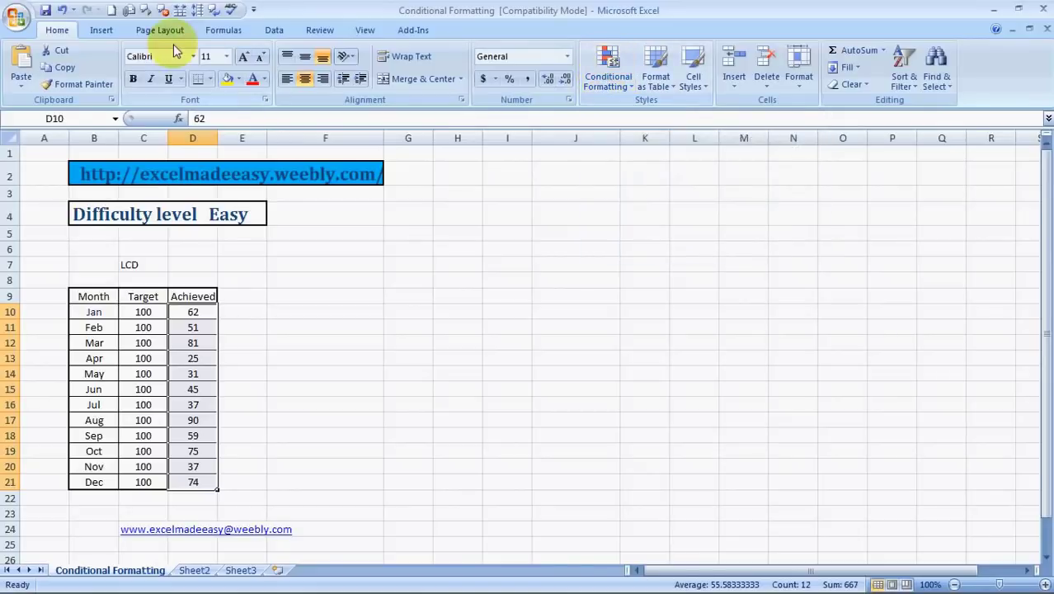
{"action": "left_click", "coordinate": [608, 70]}
{"action": "mouse_move", "coordinate": [635, 186]}
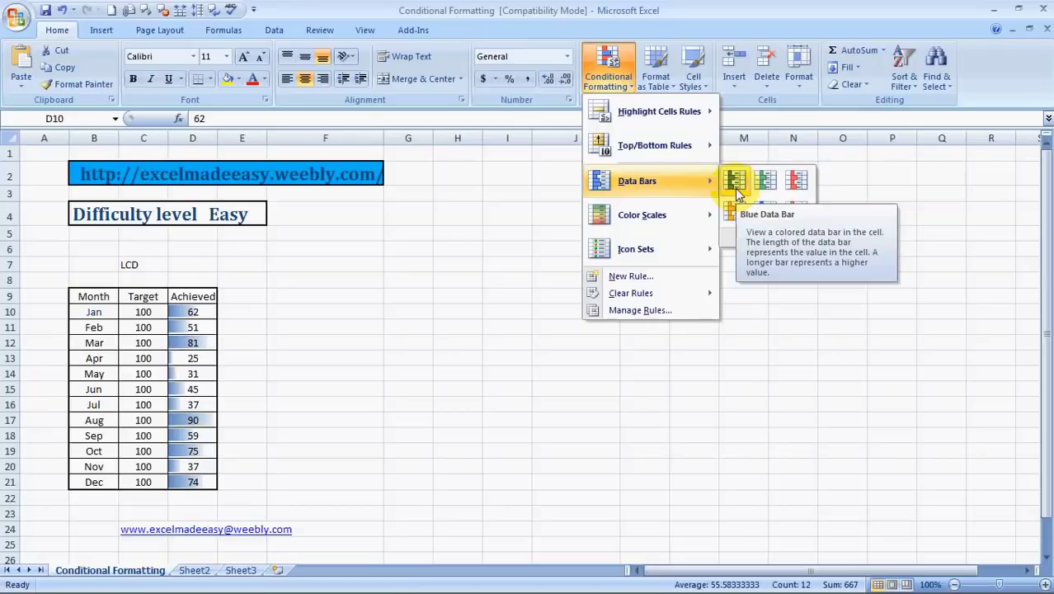
{"action": "left_click", "coordinate": [737, 191]}
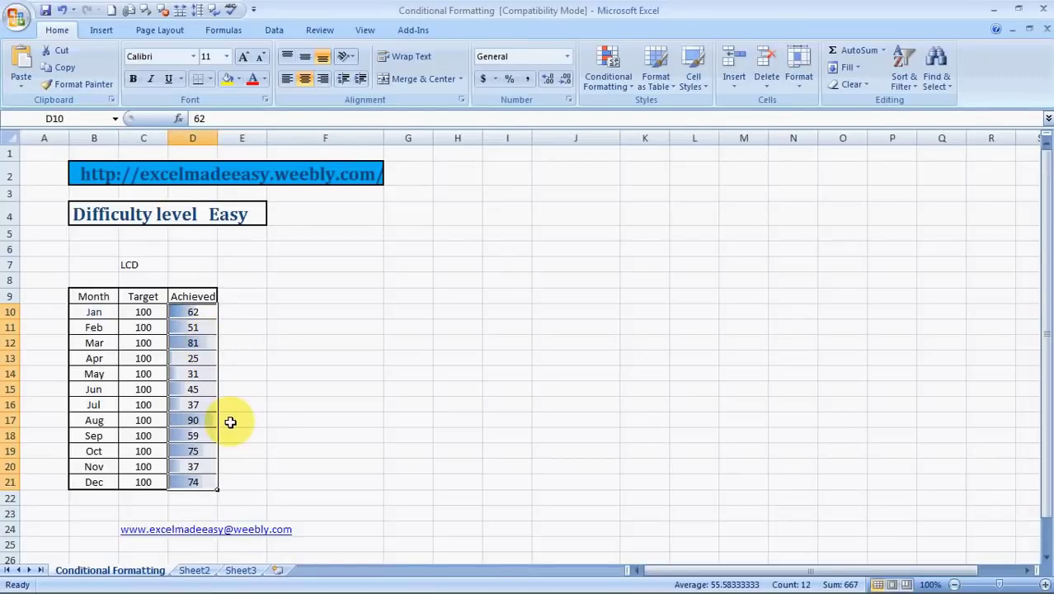
{"action": "left_click", "coordinate": [208, 312]}
{"action": "key", "text": "Caps_Lock"}
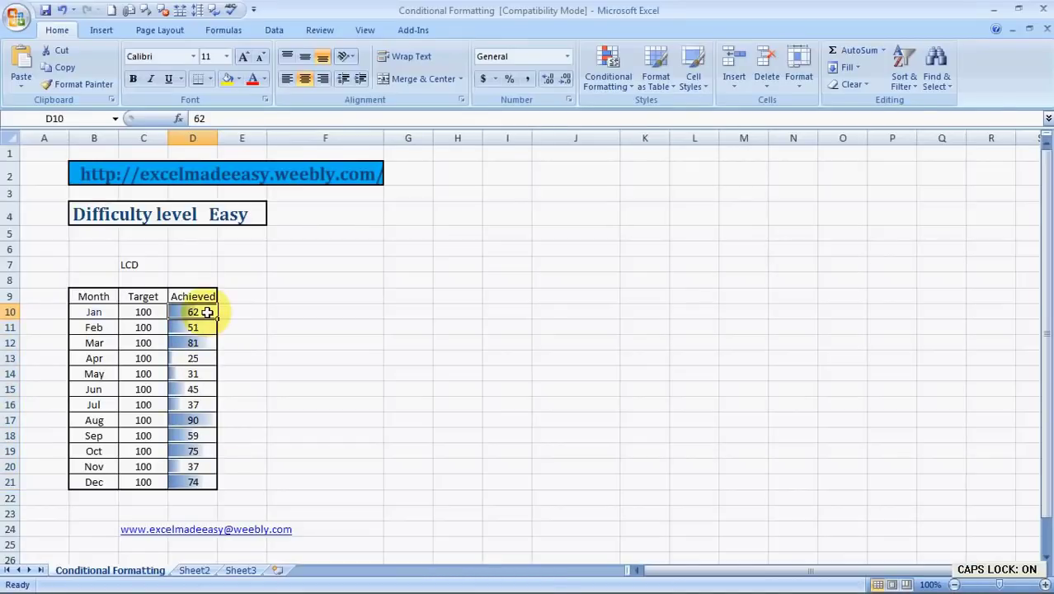
{"action": "key", "text": "Down"}
{"action": "key", "text": "Down"}
{"action": "key", "text": "Down"}
{"action": "key", "text": "Down"}
{"action": "key", "text": "Up"}
{"action": "key", "text": "Up"}
{"action": "key", "text": "Up"}
{"action": "key", "text": "Up"}
Apply pink data bars to the Achieved values in D10:D21.
{"action": "key", "text": "shift+Down"}
{"action": "key", "text": "shift+Down"}
{"action": "key", "text": "shift+Down"}
{"action": "key", "text": "shift+Down"}
{"action": "key", "text": "shift+Down"}
{"action": "key", "text": "shift+Down"}
{"action": "key", "text": "shift+Down"}
{"action": "key", "text": "shift+Down"}
{"action": "key", "text": "shift+Down"}
{"action": "key", "text": "shift+Down"}
{"action": "key", "text": "shift+Down"}
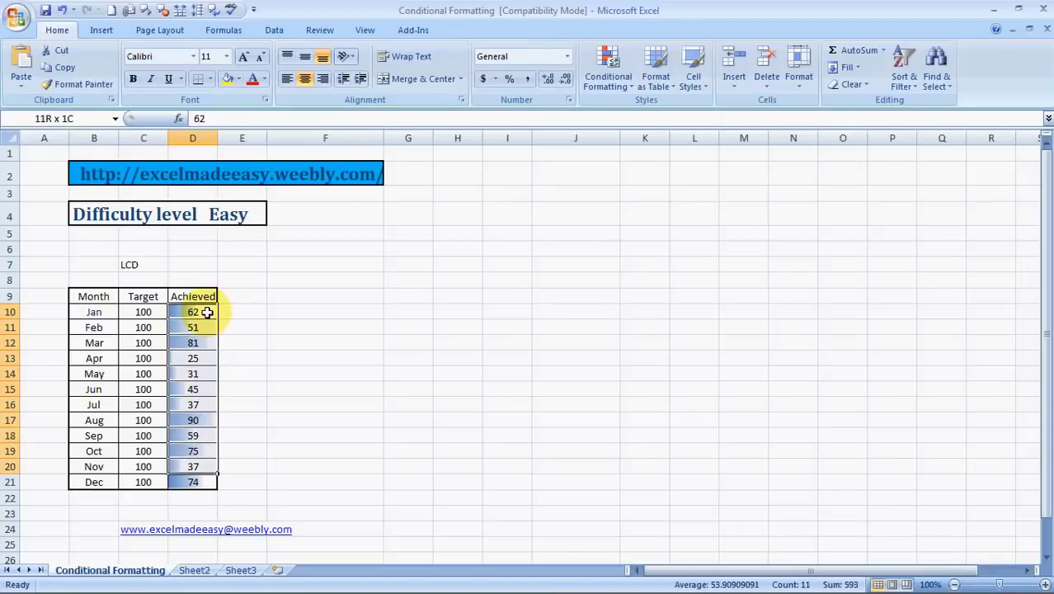
{"action": "left_click", "coordinate": [619, 89]}
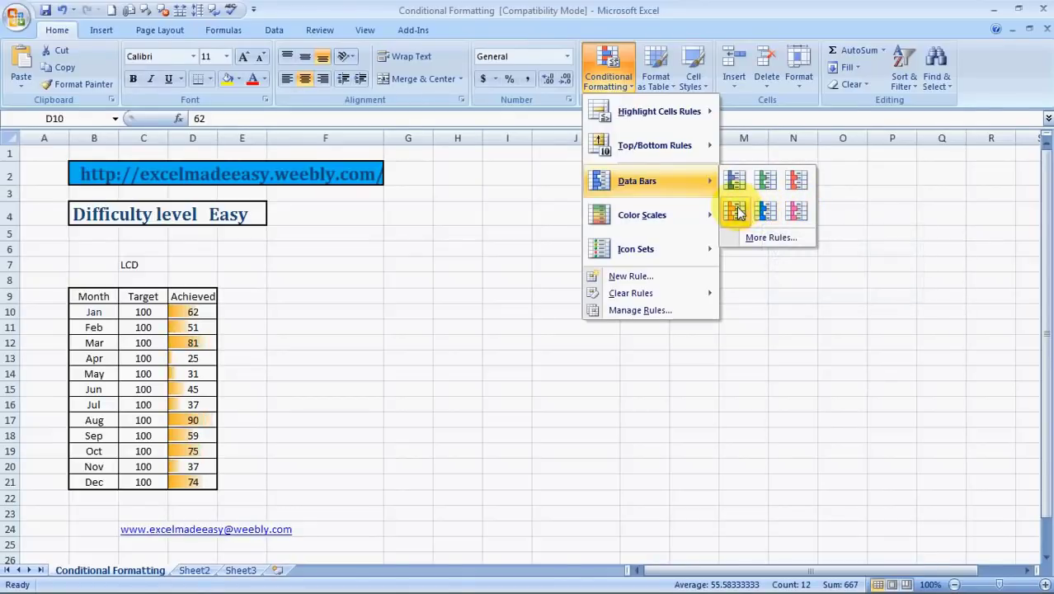
{"action": "left_click", "coordinate": [805, 219]}
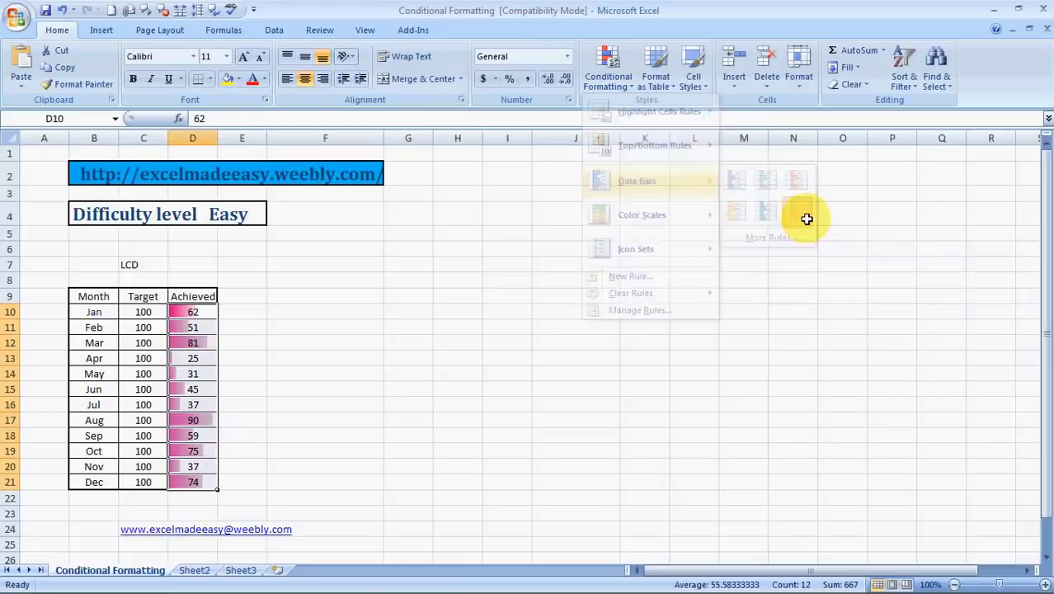
{"action": "left_click", "coordinate": [569, 352]}
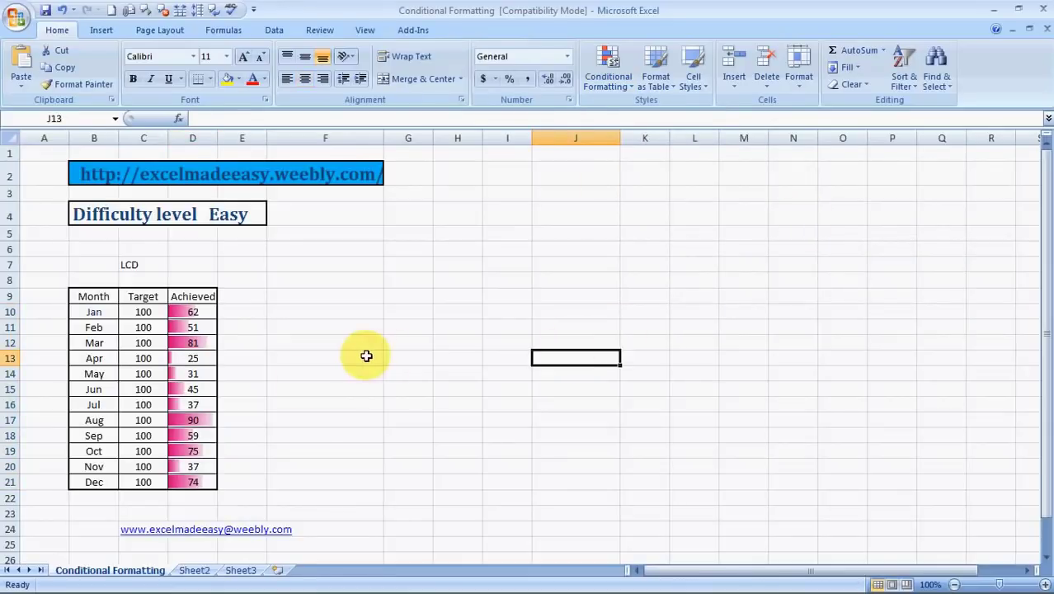
Clear the conditional formatting rules from the Achieved cells D10:D21 only.
{"action": "left_click", "coordinate": [197, 312]}
{"action": "key", "text": "shift+Down"}
{"action": "key", "text": "shift+Down"}
{"action": "key", "text": "shift+Down"}
{"action": "key", "text": "shift+Down"}
{"action": "key", "text": "shift+Down"}
{"action": "key", "text": "shift+Down"}
{"action": "key", "text": "shift+Down"}
{"action": "key", "text": "shift+Down"}
{"action": "key", "text": "shift+Down"}
{"action": "key", "text": "shift+Down"}
{"action": "key", "text": "shift+Down"}
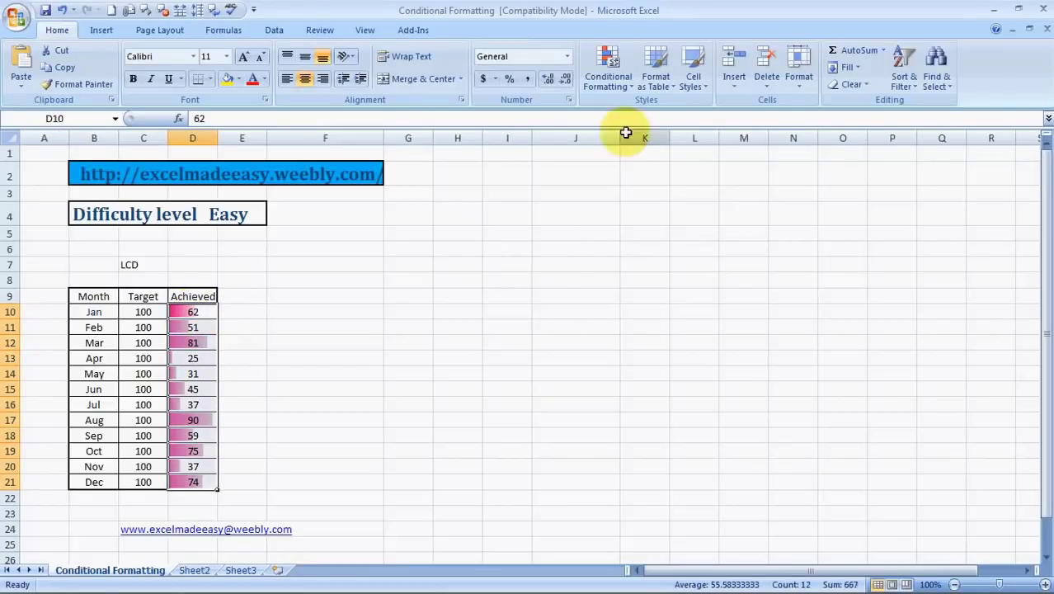
{"action": "left_click", "coordinate": [608, 82]}
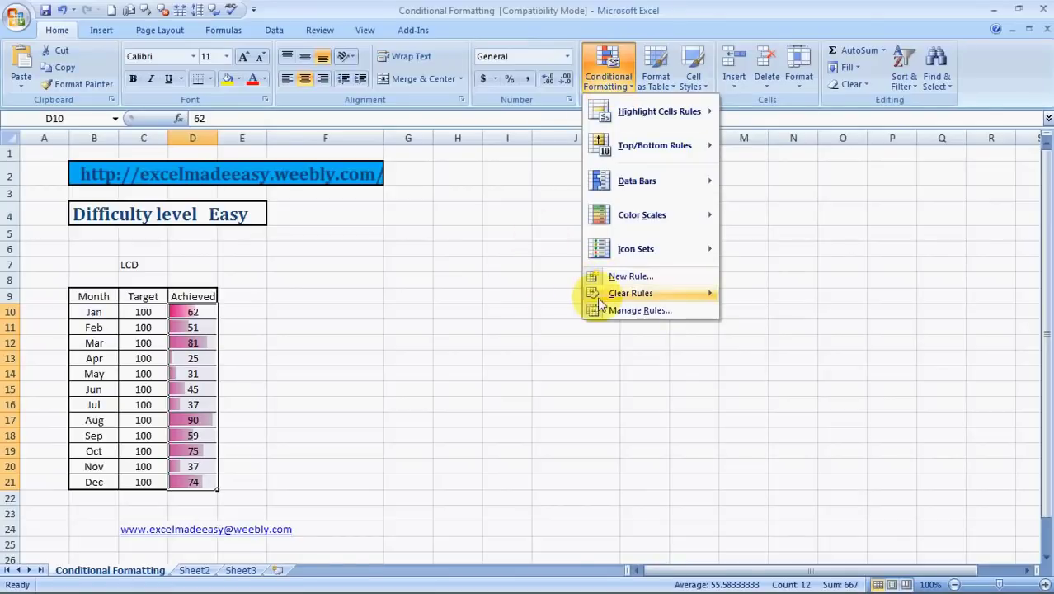
{"action": "mouse_move", "coordinate": [623, 299]}
{"action": "key", "text": "Escape"}
{"action": "key", "text": "Escape"}
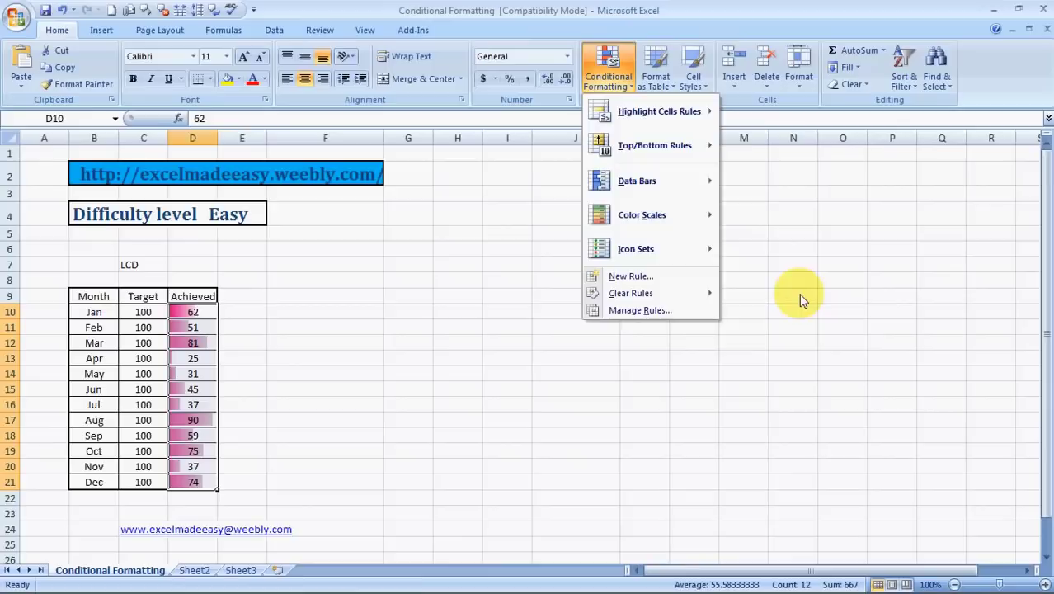
{"action": "left_click", "coordinate": [617, 76]}
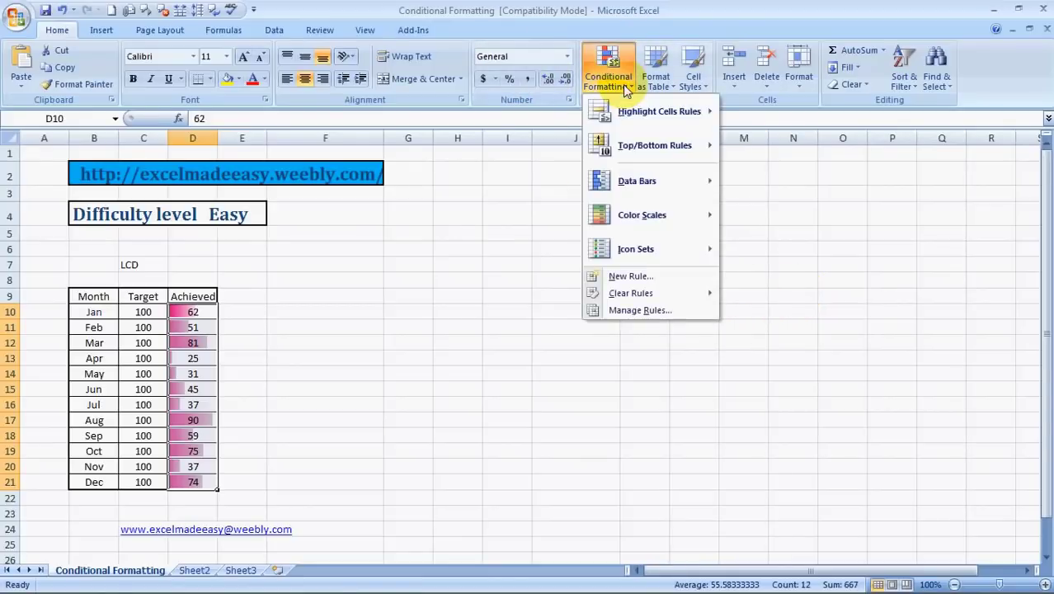
{"action": "mouse_move", "coordinate": [641, 295]}
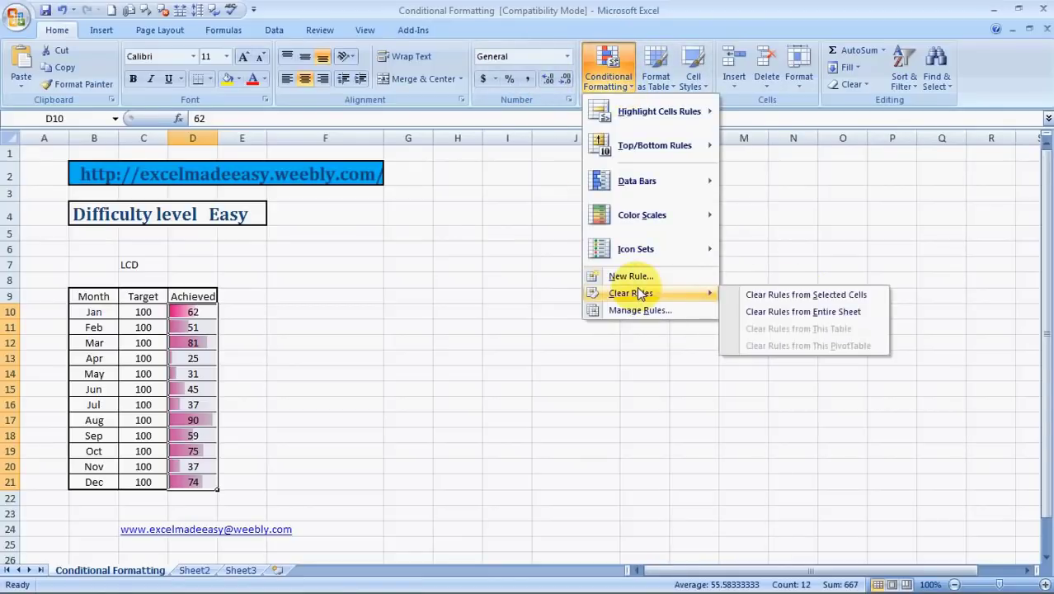
{"action": "left_click", "coordinate": [777, 298]}
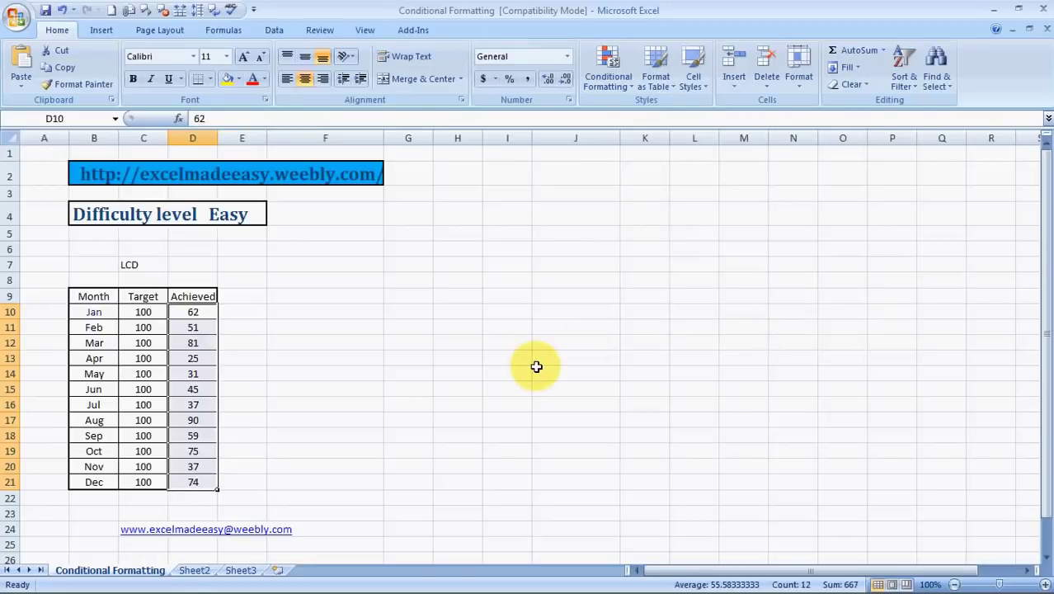
Apply the green-yellow-red color scale to the Achieved values in D10:D21.
{"action": "left_click", "coordinate": [609, 68]}
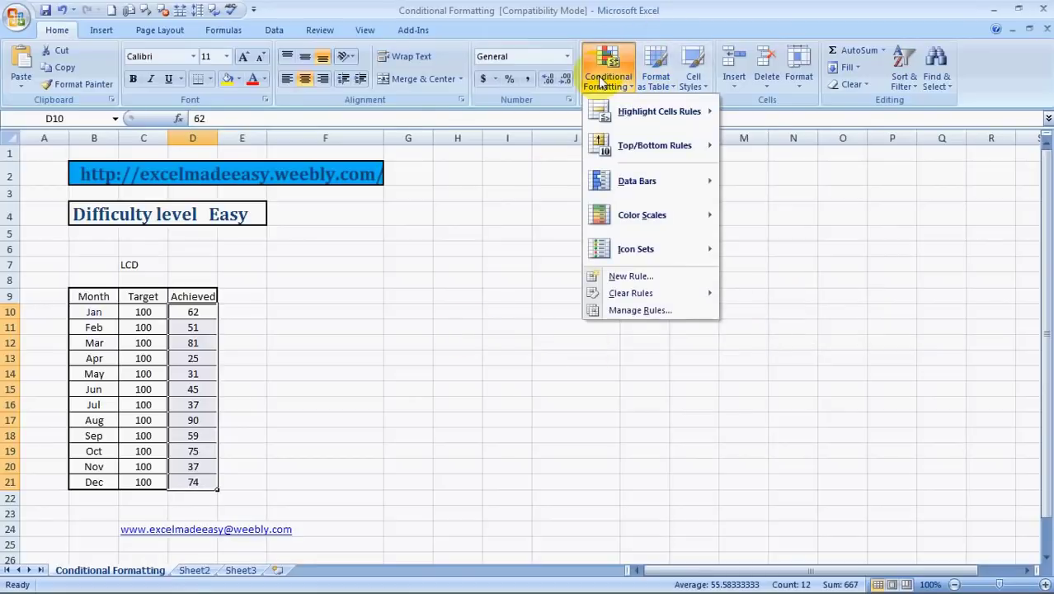
{"action": "mouse_move", "coordinate": [617, 216]}
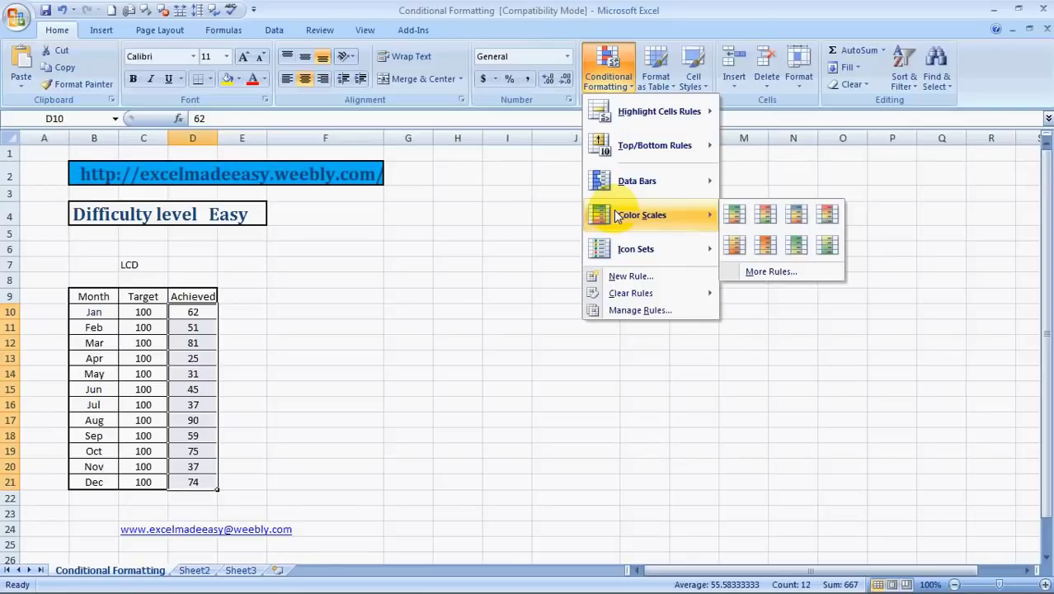
{"action": "left_click", "coordinate": [735, 217]}
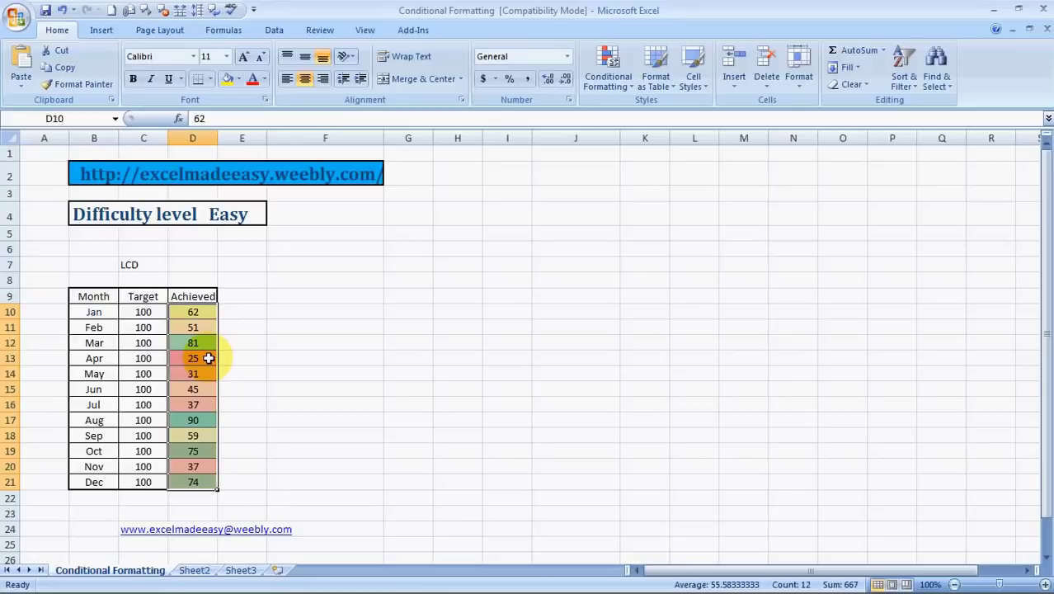
{"action": "left_click", "coordinate": [209, 358]}
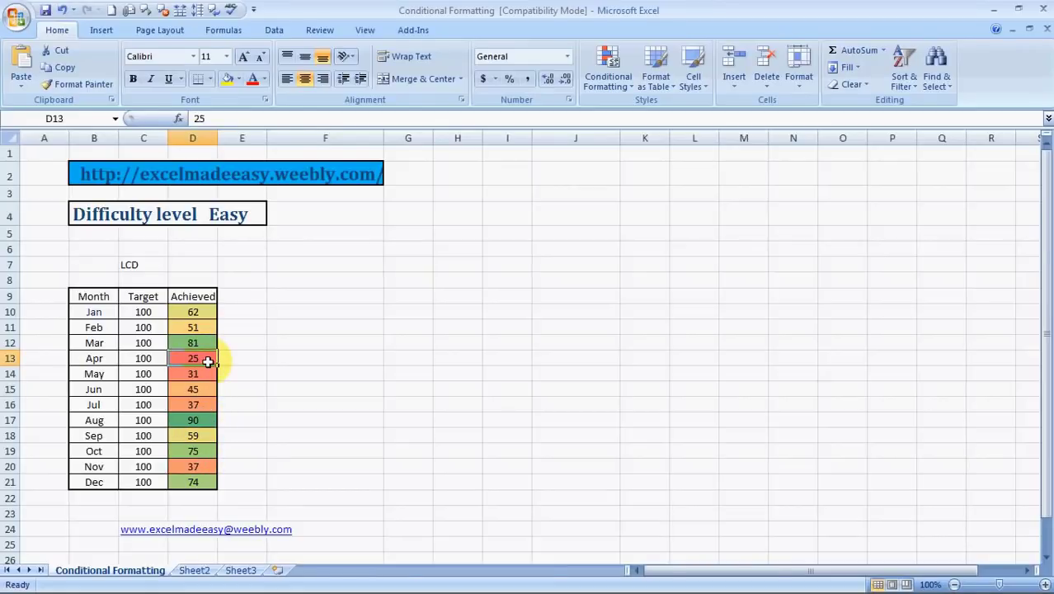
Add the 3 Arrows (Colored) icon set to the Achieved values in D10:D21.
{"action": "left_click", "coordinate": [201, 312]}
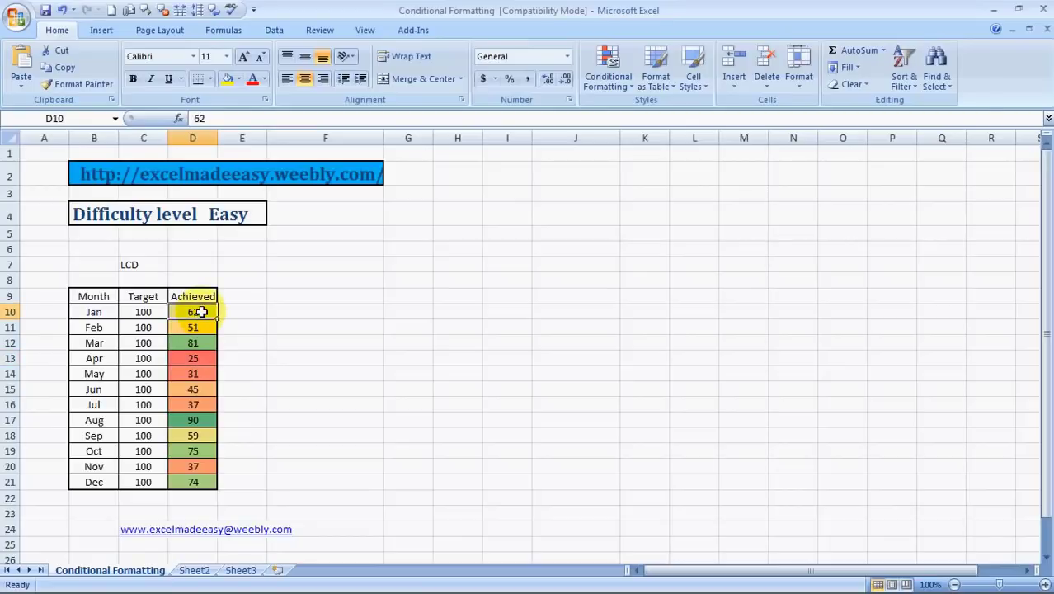
{"action": "key", "text": "shift+Down"}
{"action": "key", "text": "shift+Down"}
{"action": "key", "text": "shift+Down"}
{"action": "key", "text": "shift+Down"}
{"action": "key", "text": "shift+Down"}
{"action": "key", "text": "shift+Down"}
{"action": "key", "text": "shift+Down"}
{"action": "key", "text": "shift+Down"}
{"action": "key", "text": "shift+Down"}
{"action": "key", "text": "shift+Down"}
{"action": "key", "text": "shift+Down"}
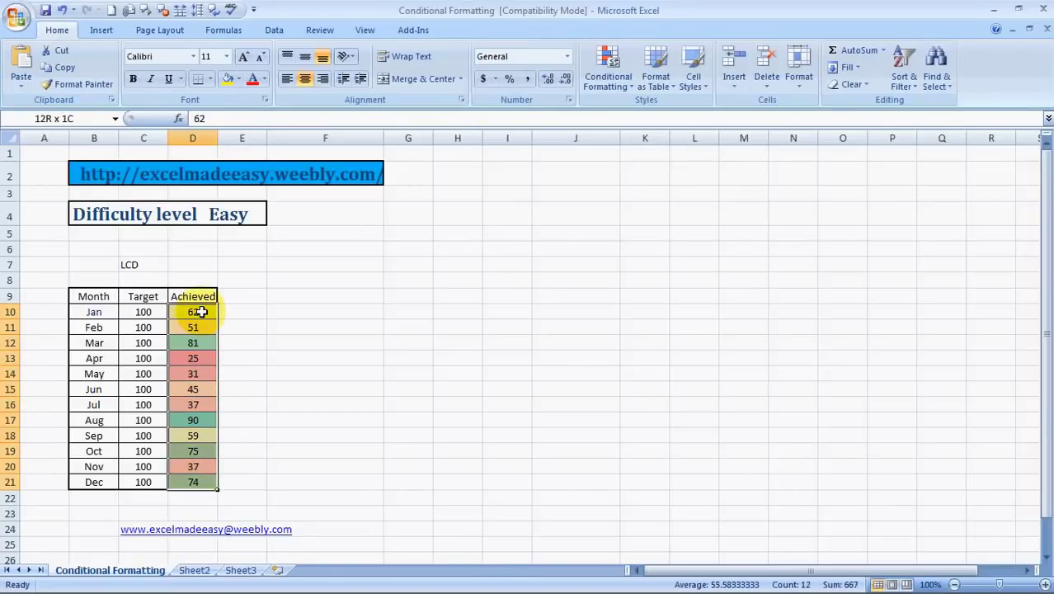
{"action": "left_click", "coordinate": [615, 86]}
{"action": "mouse_move", "coordinate": [632, 213]}
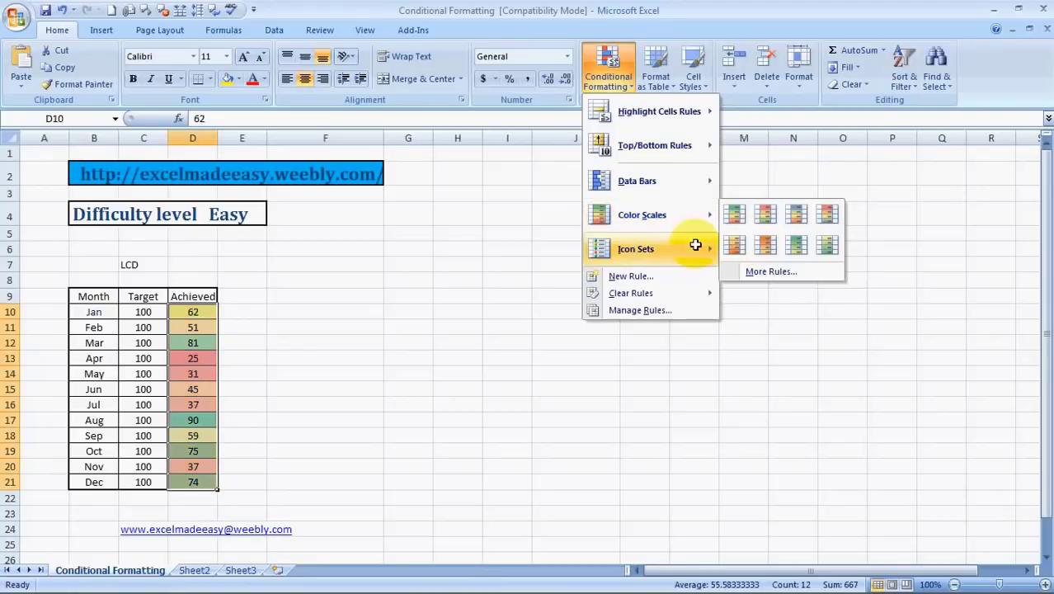
{"action": "mouse_move", "coordinate": [654, 248]}
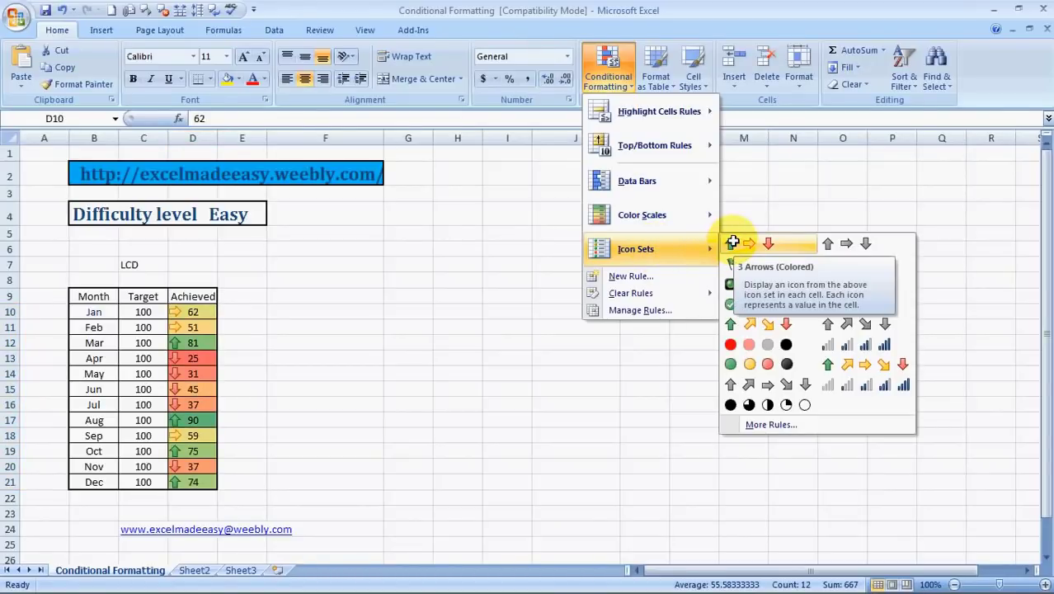
{"action": "left_click", "coordinate": [733, 243]}
{"action": "left_click", "coordinate": [435, 409]}
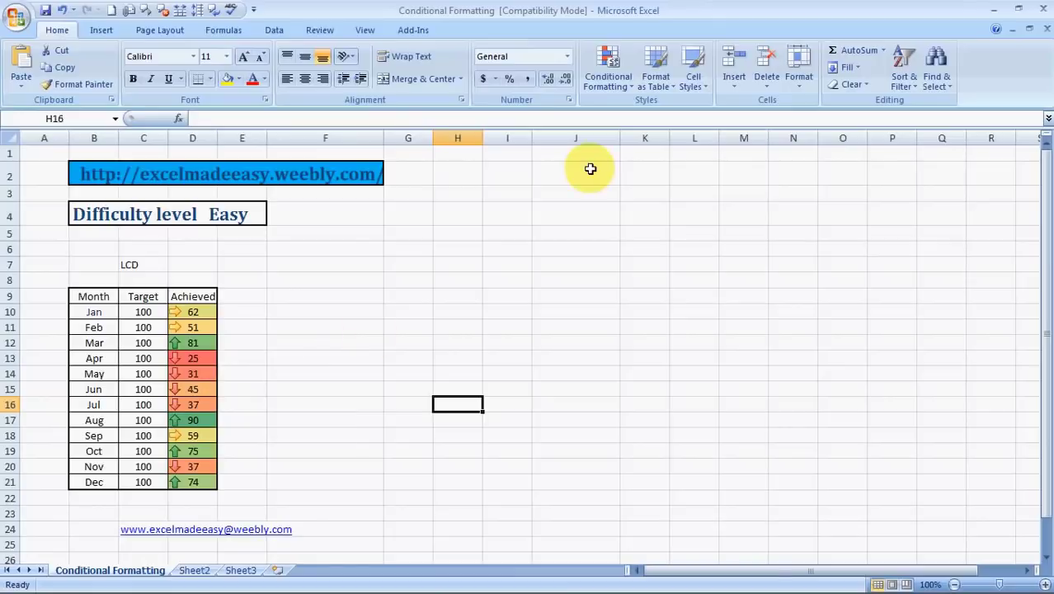
Try to apply the three-flags icon set while the empty cell H16 is selected.
{"action": "left_click", "coordinate": [608, 66]}
{"action": "mouse_move", "coordinate": [608, 245]}
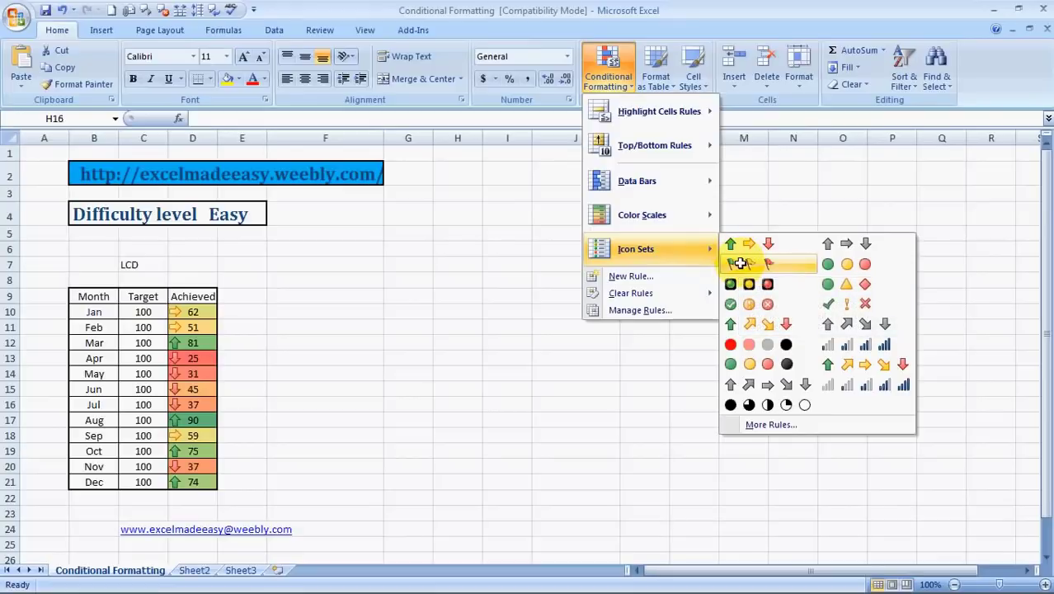
{"action": "left_click", "coordinate": [741, 263]}
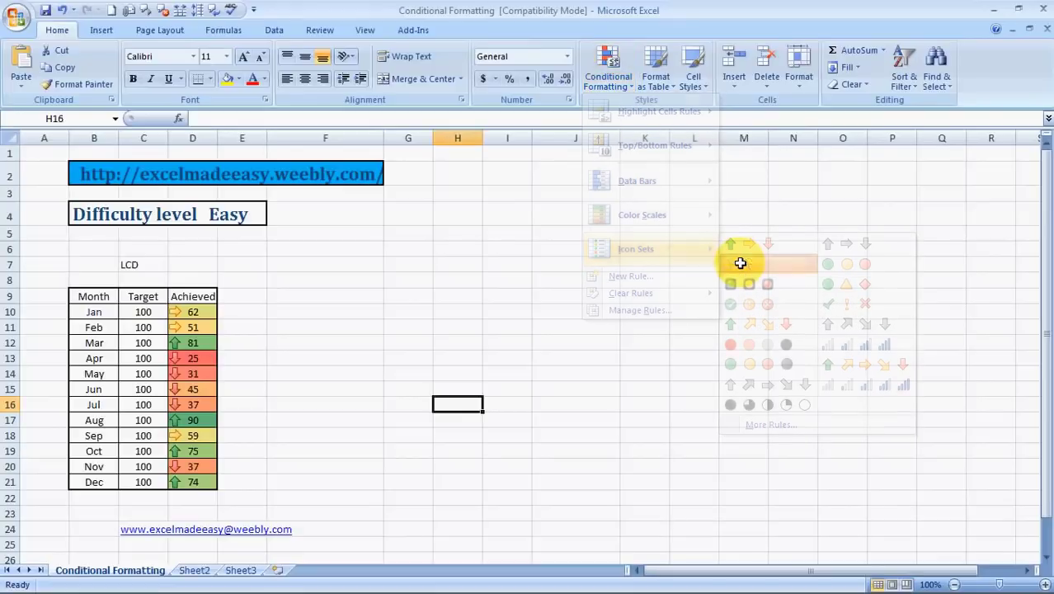
Clear the color scale and arrow icon rules from the Achieved values in D10:D21 only.
{"action": "left_click", "coordinate": [183, 311]}
{"action": "key", "text": "shift+Down"}
{"action": "key", "text": "shift+Down"}
{"action": "key", "text": "shift+Down"}
{"action": "key", "text": "shift+Down"}
{"action": "key", "text": "shift+Down"}
{"action": "key", "text": "shift+Down"}
{"action": "key", "text": "shift+Down"}
{"action": "key", "text": "shift+Down"}
{"action": "key", "text": "shift+Down"}
{"action": "key", "text": "shift+Down"}
{"action": "key", "text": "shift+Down"}
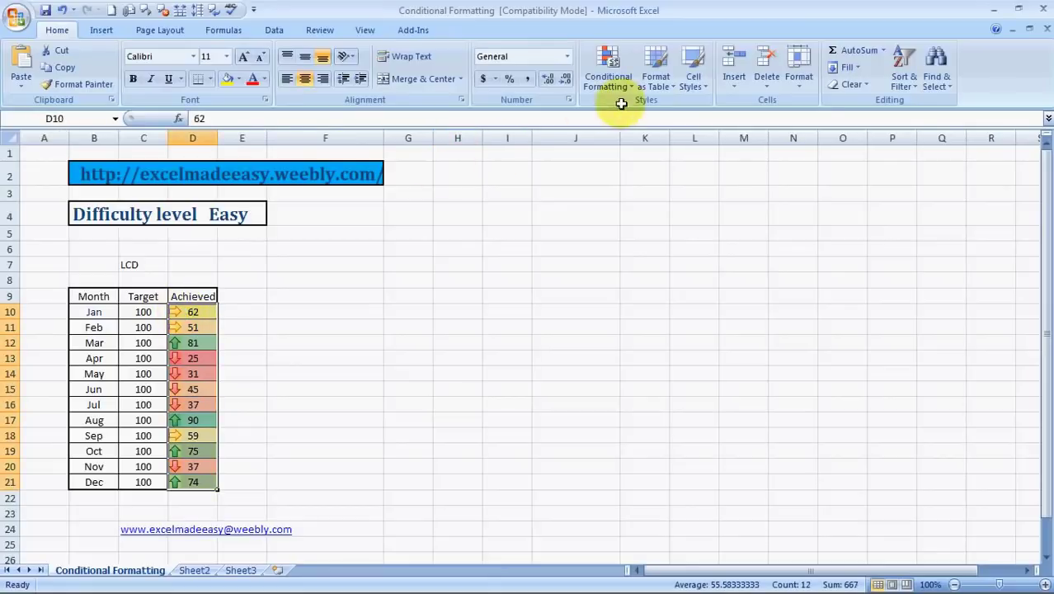
{"action": "left_click", "coordinate": [608, 61]}
{"action": "mouse_move", "coordinate": [622, 293]}
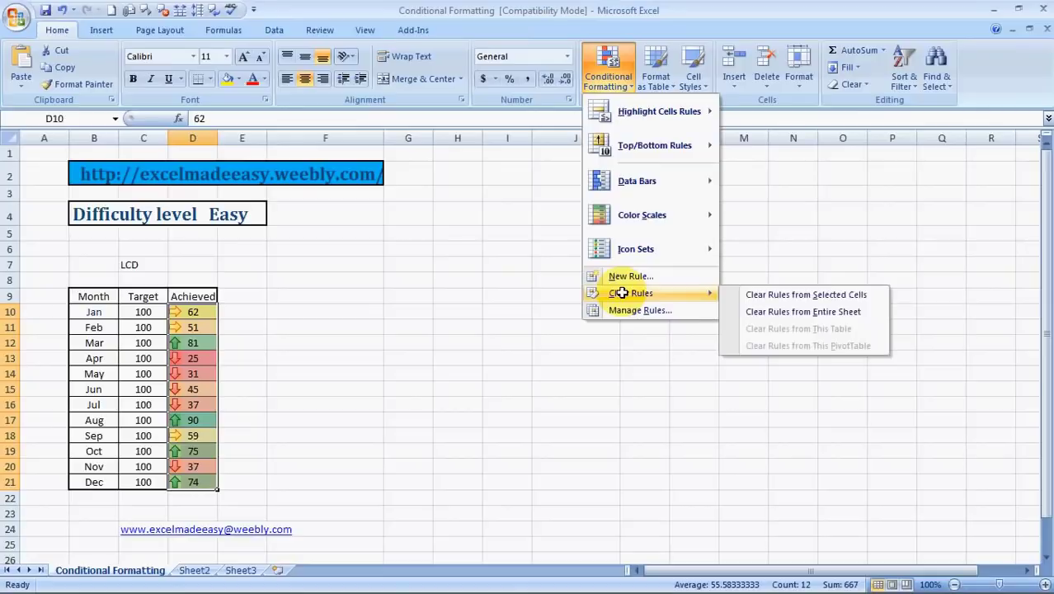
{"action": "left_click", "coordinate": [778, 293]}
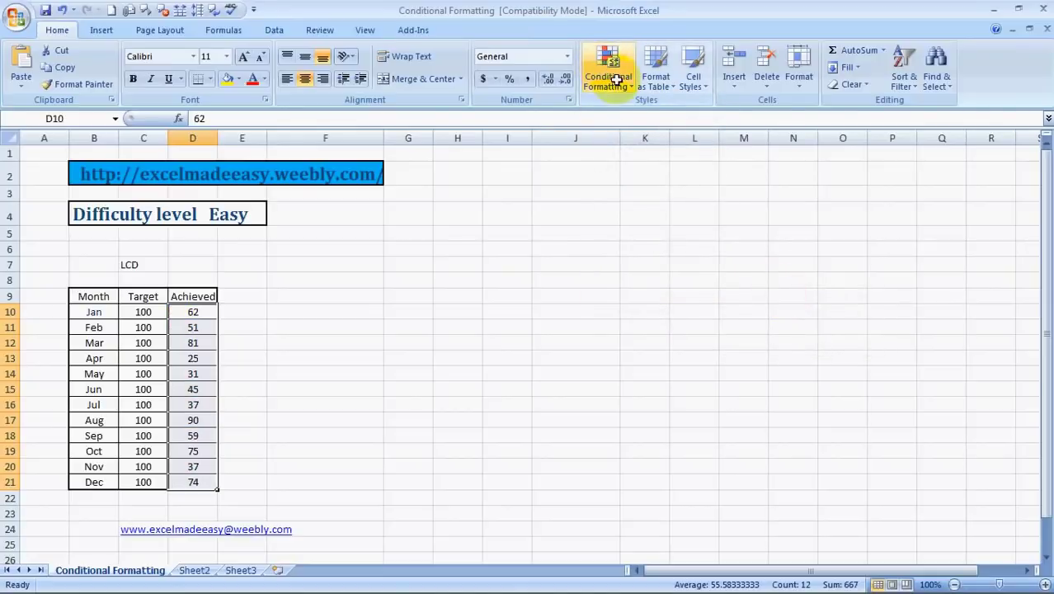
Apply the three-symbol icon set with circled check mark, exclamation mark and cross to the Achieved values, and deselect the range.
{"action": "left_click", "coordinate": [608, 78]}
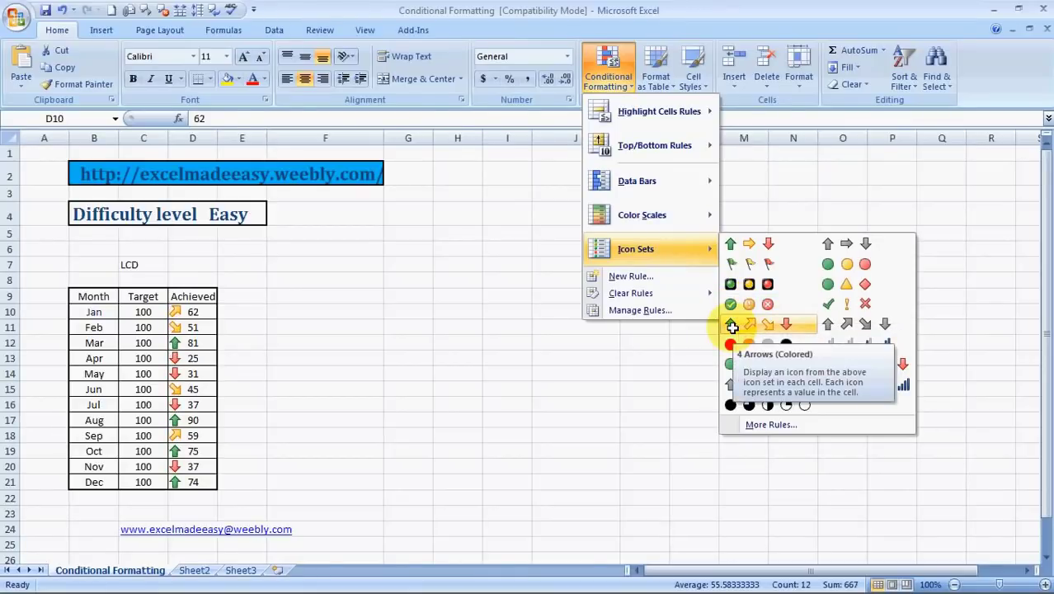
{"action": "left_click", "coordinate": [535, 373]}
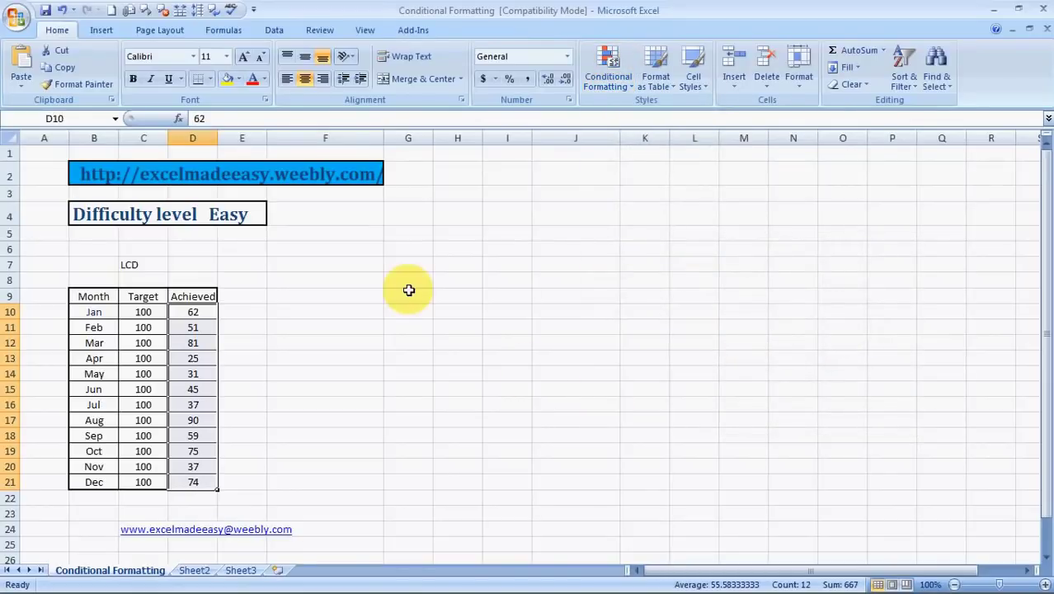
{"action": "left_click", "coordinate": [615, 76]}
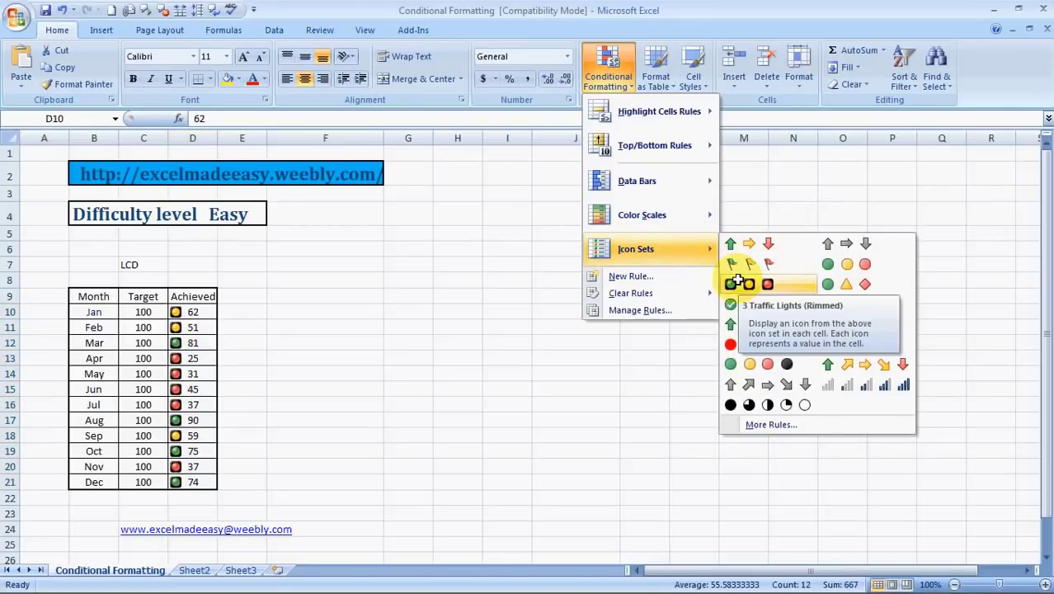
{"action": "left_click", "coordinate": [731, 304]}
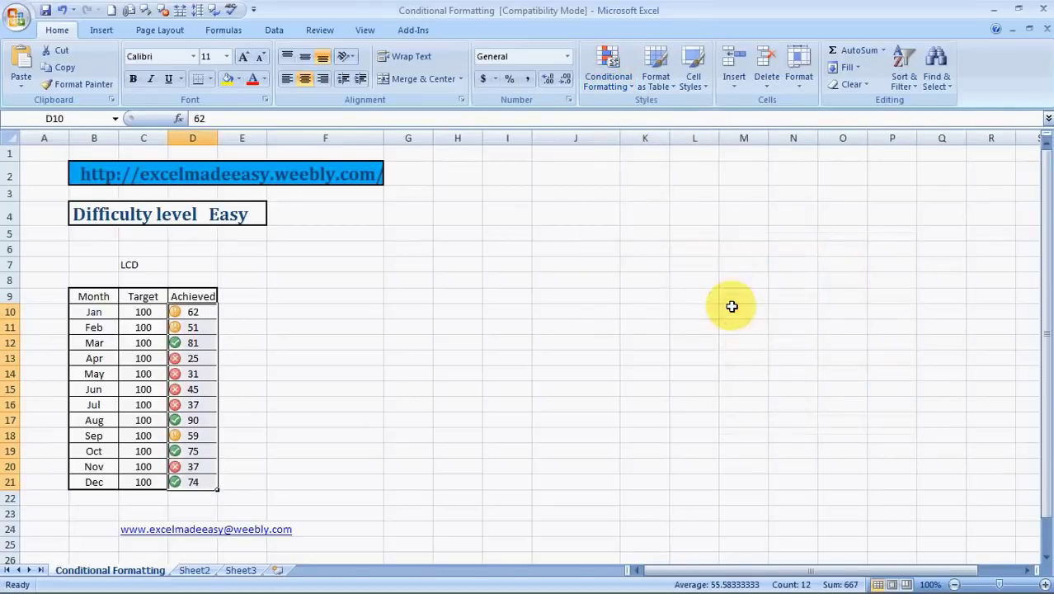
{"action": "left_click", "coordinate": [507, 407]}
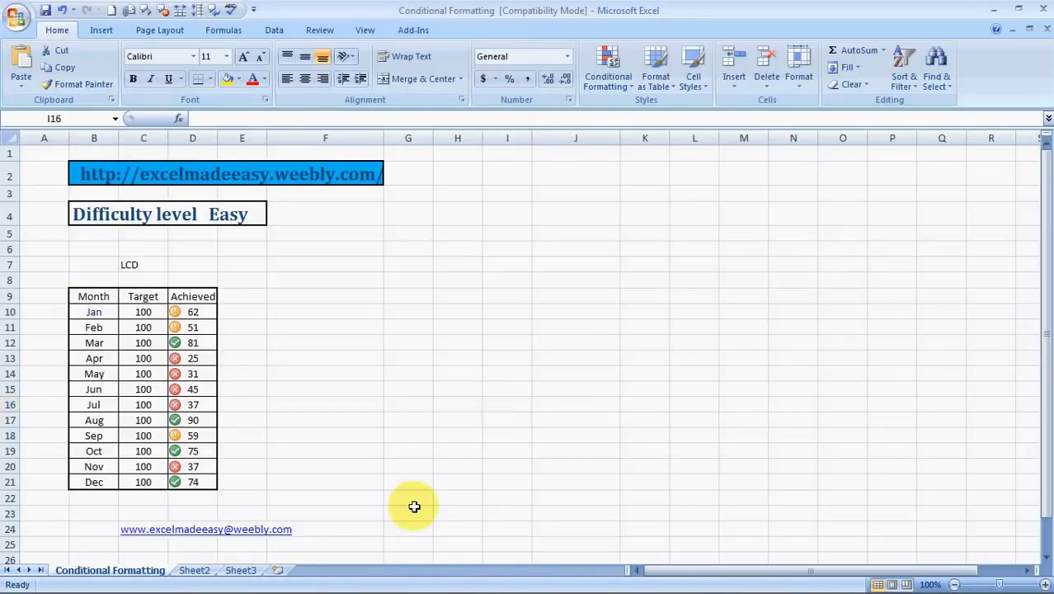
Switch to Firefox and look through the Excel Made Easy home page down to its introduction and question sections.
{"action": "key", "text": "alt+Tab"}
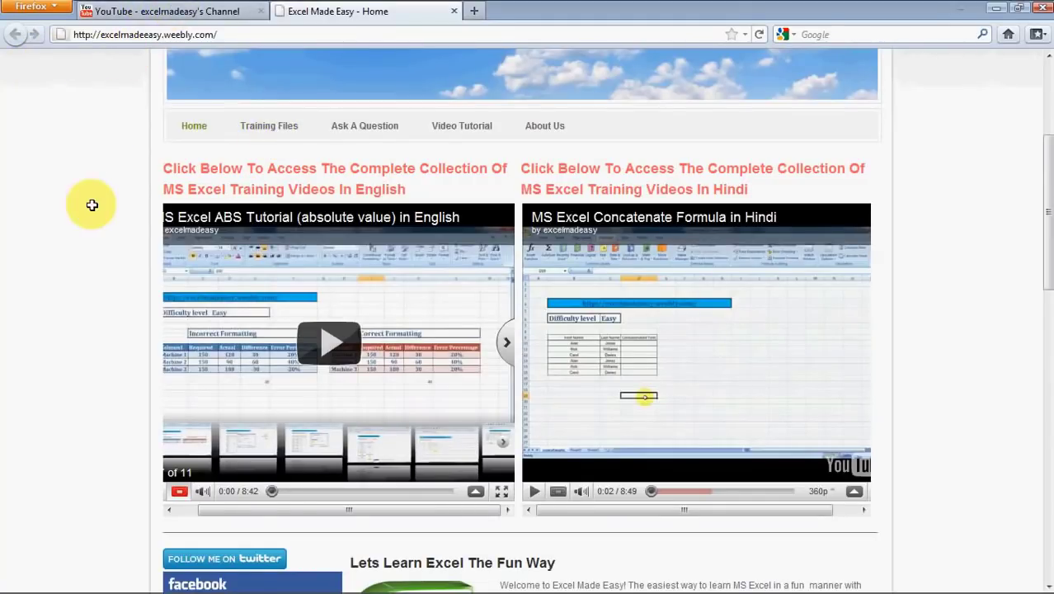
{"action": "scroll", "coordinate": [91, 205], "scroll_direction": "down", "scroll_amount": 3}
{"action": "scroll", "coordinate": [92, 205], "scroll_direction": "down", "scroll_amount": 5}
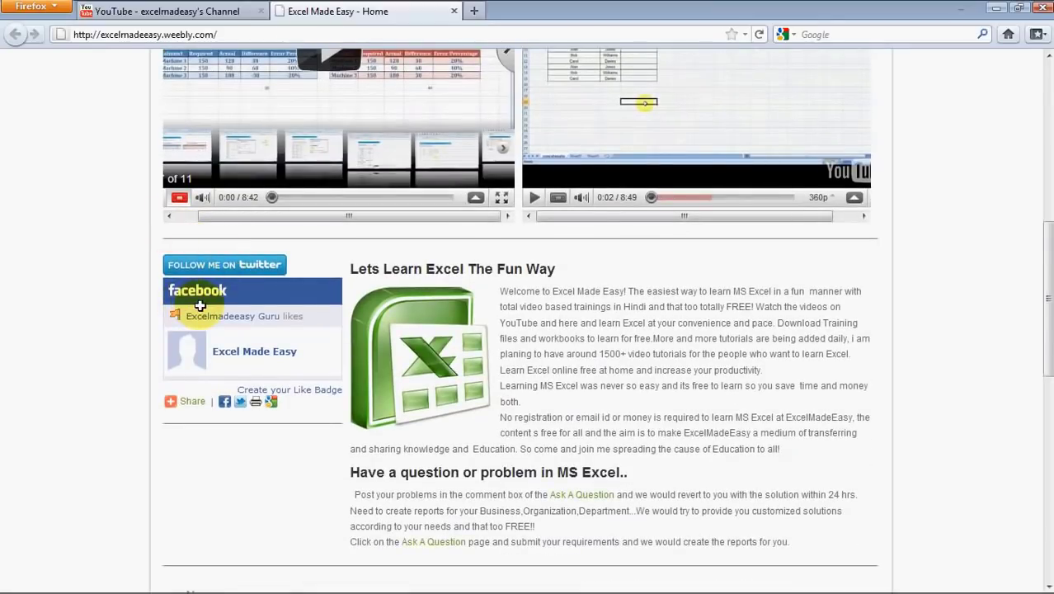
Examine the Excel Made Easy YouTube channel's subscribe option, profile and comments section, and return to the Excel workbook.
{"action": "left_click", "coordinate": [157, 10]}
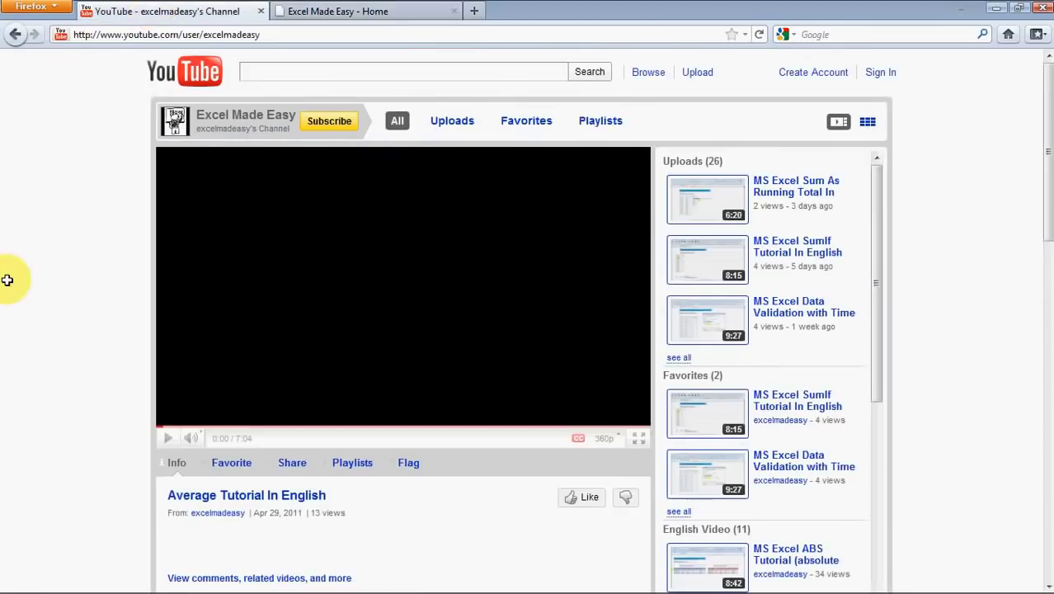
{"action": "left_click", "coordinate": [339, 121]}
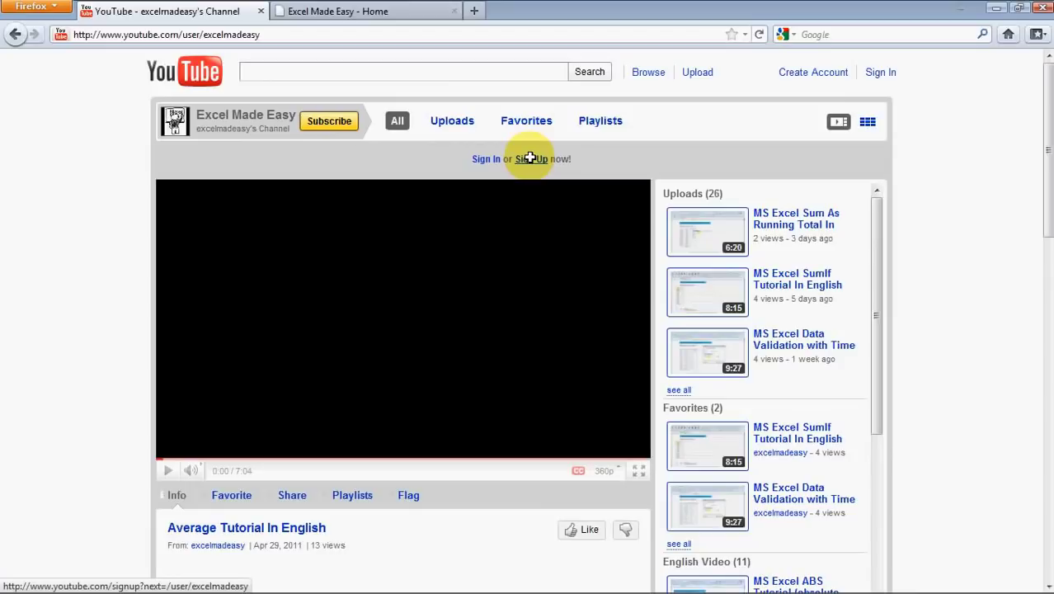
{"action": "mouse_move", "coordinate": [1051, 122]}
{"action": "left_mouse_down"}
{"action": "mouse_move", "coordinate": [1048, 143]}
{"action": "mouse_move", "coordinate": [1044, 108]}
{"action": "left_mouse_up"}
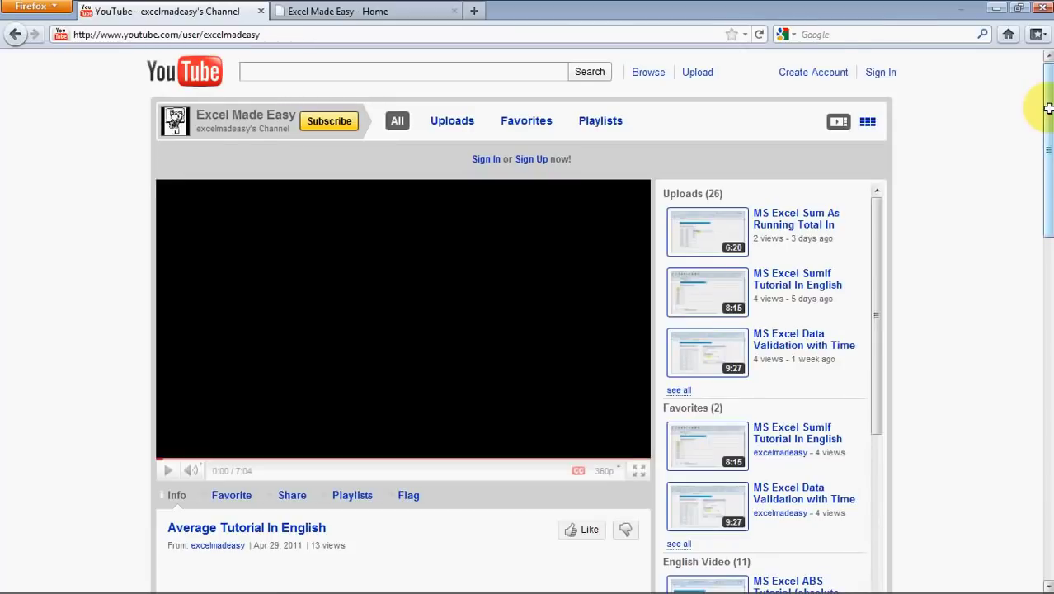
{"action": "left_click_drag", "start_coordinate": [1044, 108], "coordinate": [1048, 229]}
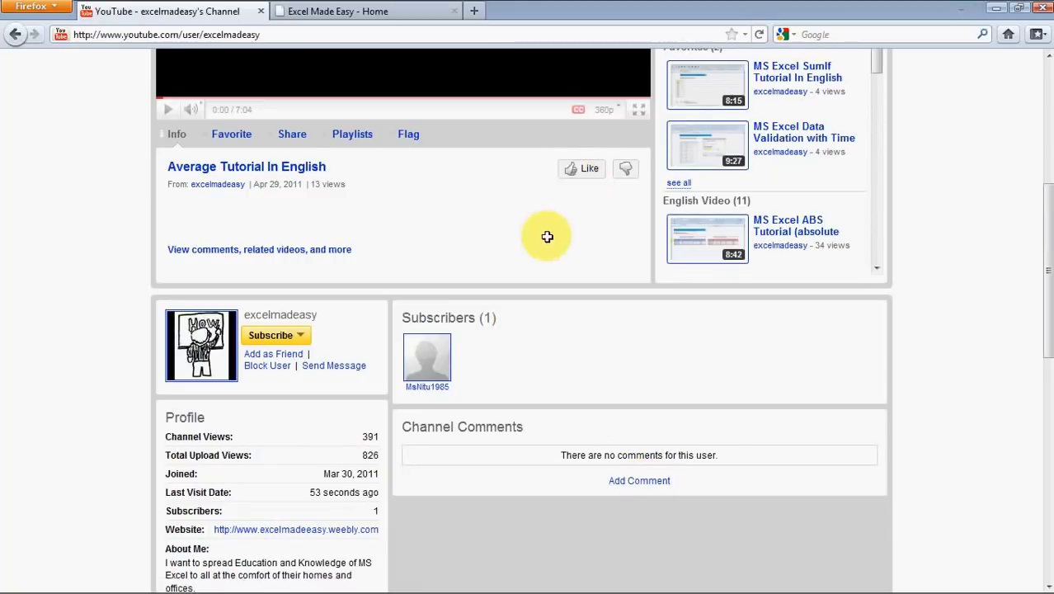
{"action": "key", "text": "alt+Tab"}
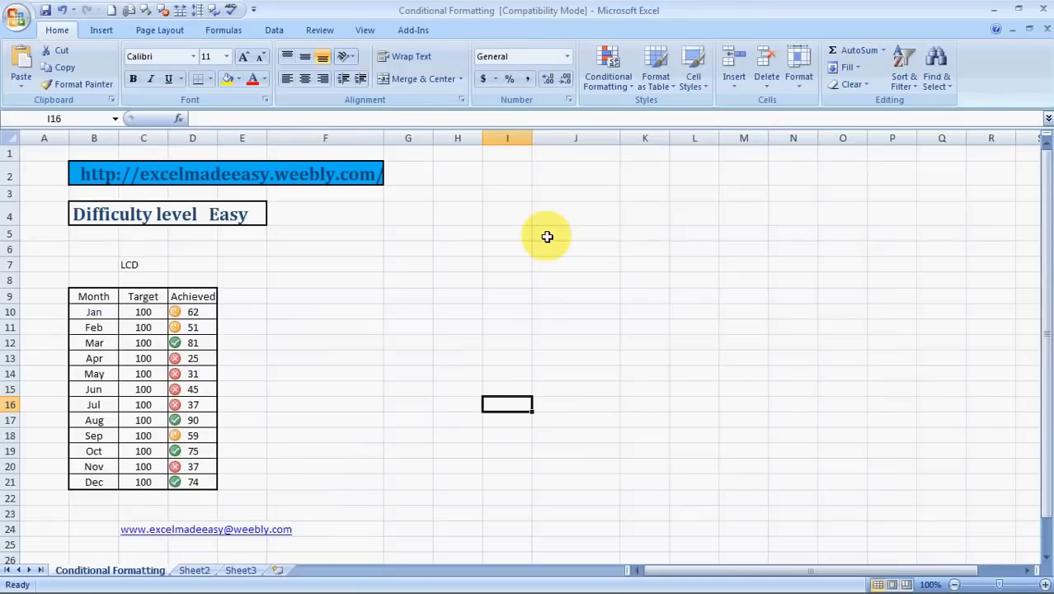